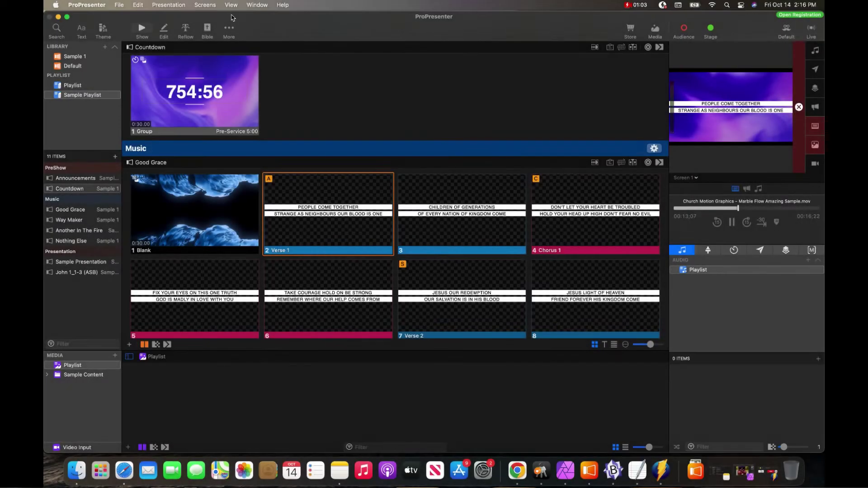
Route Stage Screen 1 to the existing NDI 1 output at 1280×720.
left_click(204, 5)
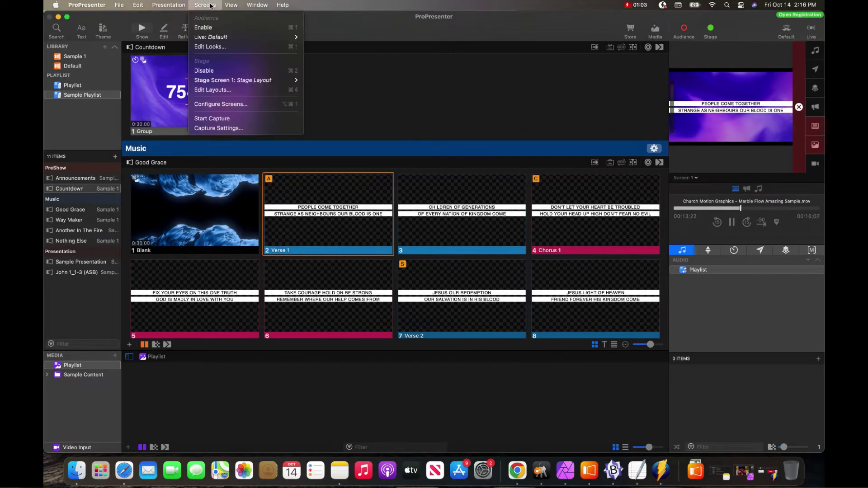
left_click(227, 105)
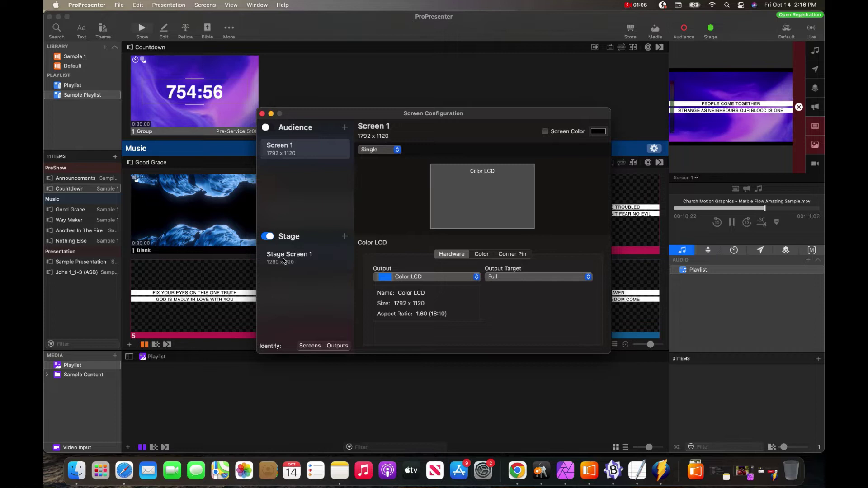
left_click(286, 262)
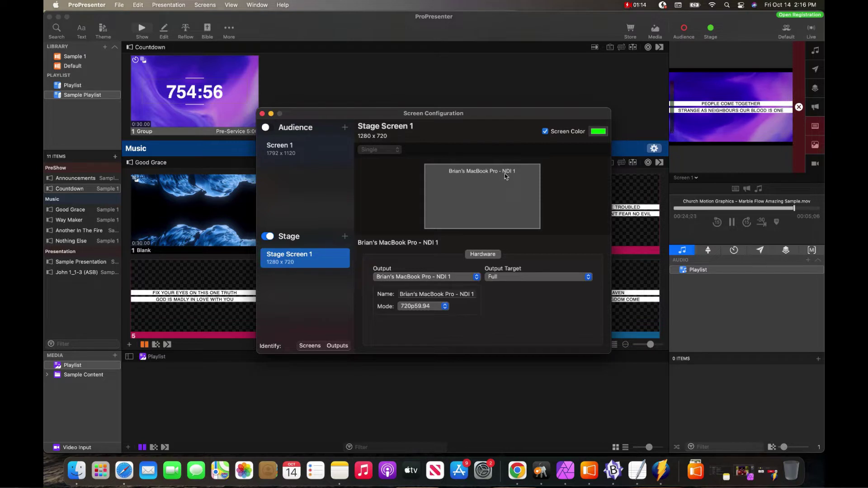
left_click(345, 237)
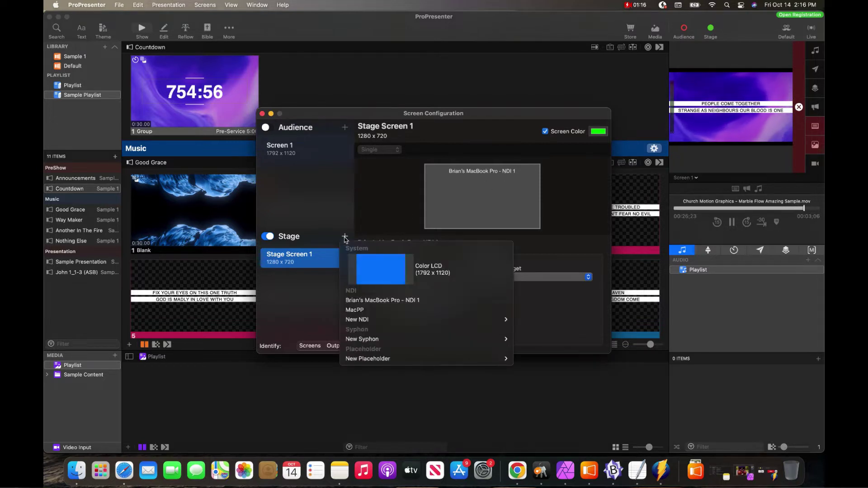
mouse_move(398, 320)
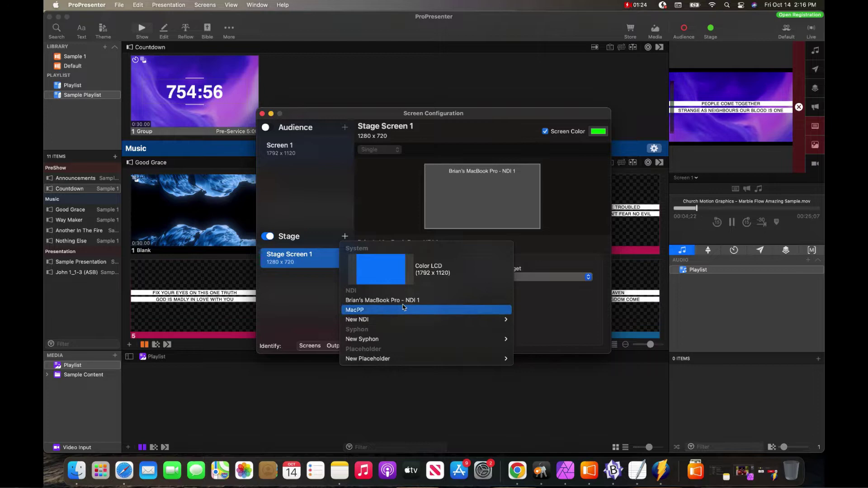
left_click(416, 301)
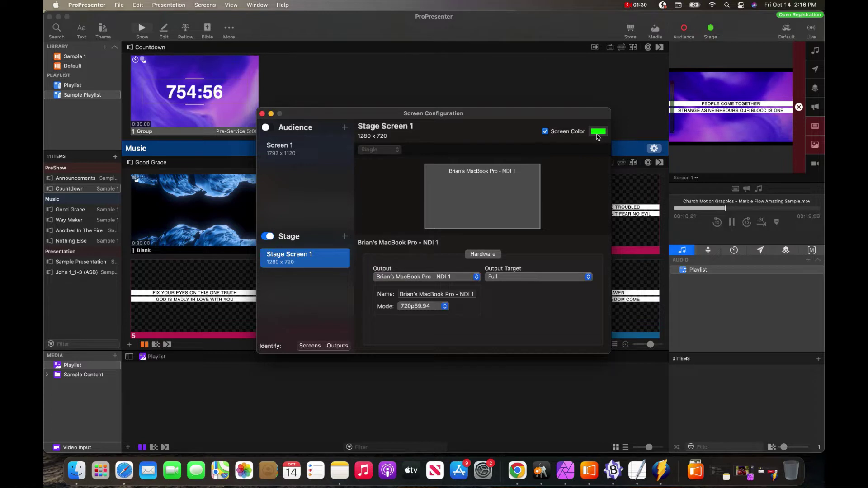
Set the stage screen colour to green 00FF02 and close the screen setup.
left_click(597, 133)
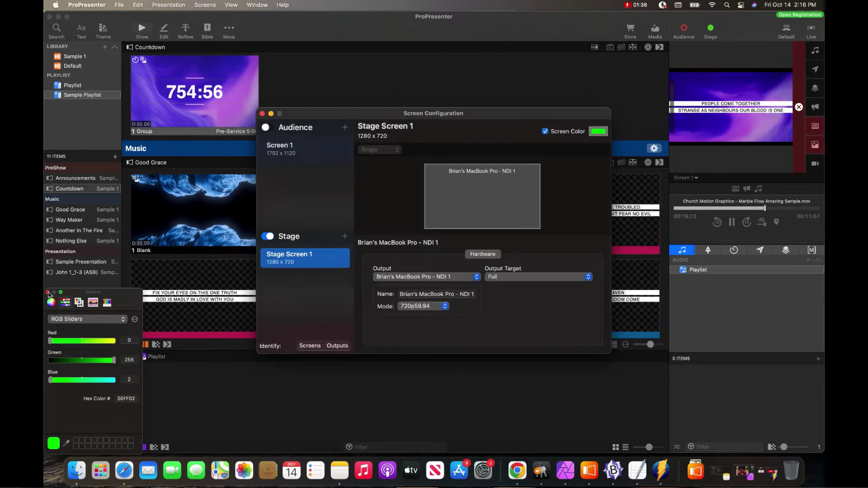
left_click(48, 293)
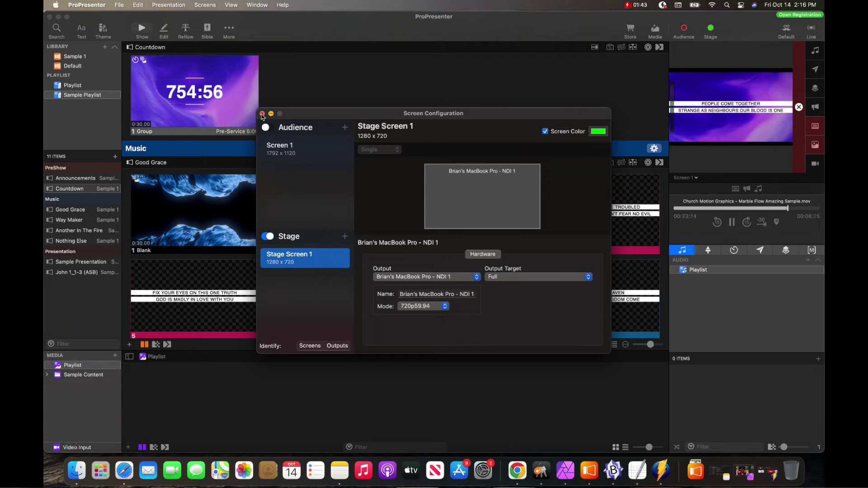
left_click(262, 114)
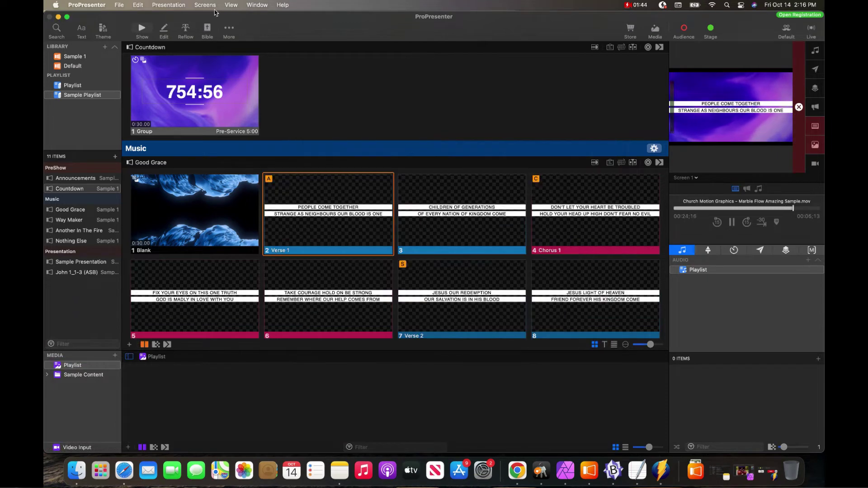
Open the Stage Layout editor and show the Current Slide Text box's Shape settings.
left_click(205, 5)
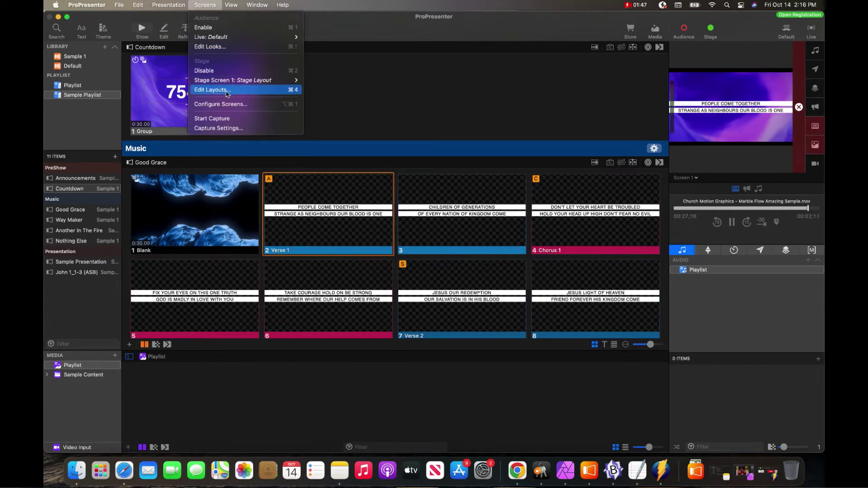
left_click(232, 93)
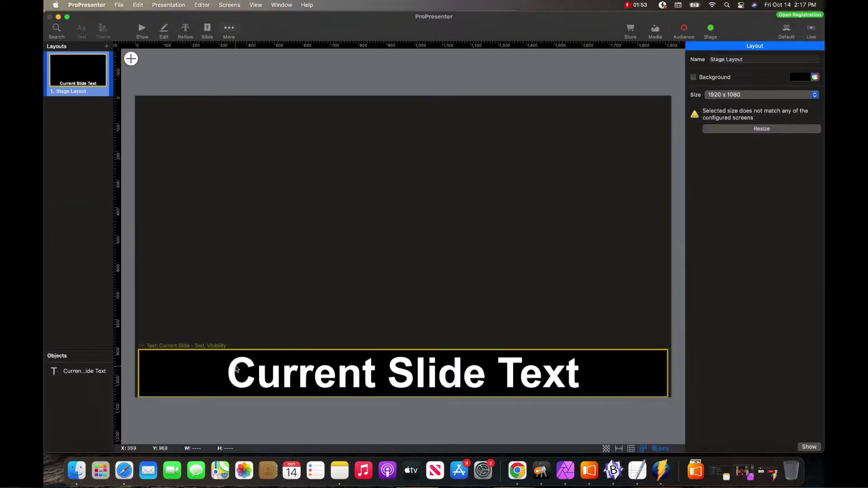
left_click(237, 370)
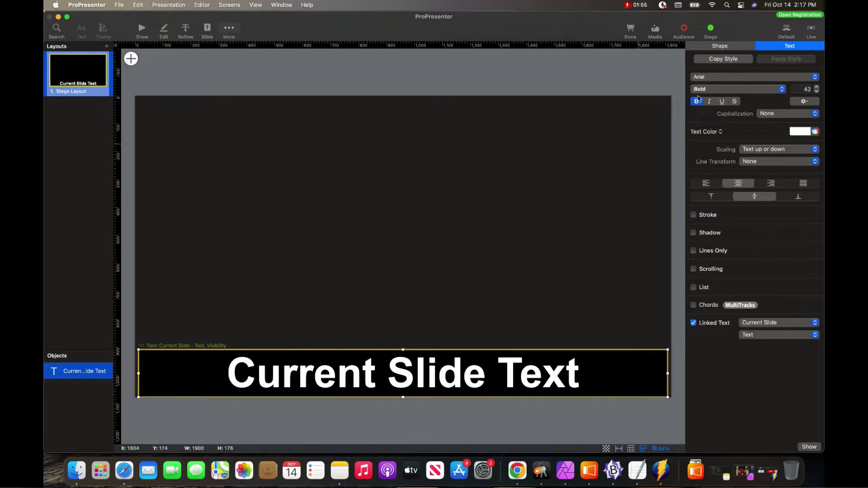
left_click(723, 46)
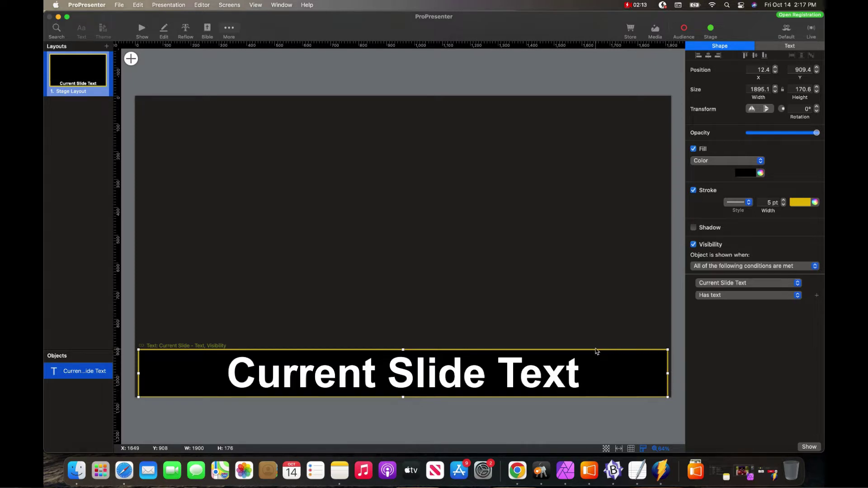
left_click(786, 47)
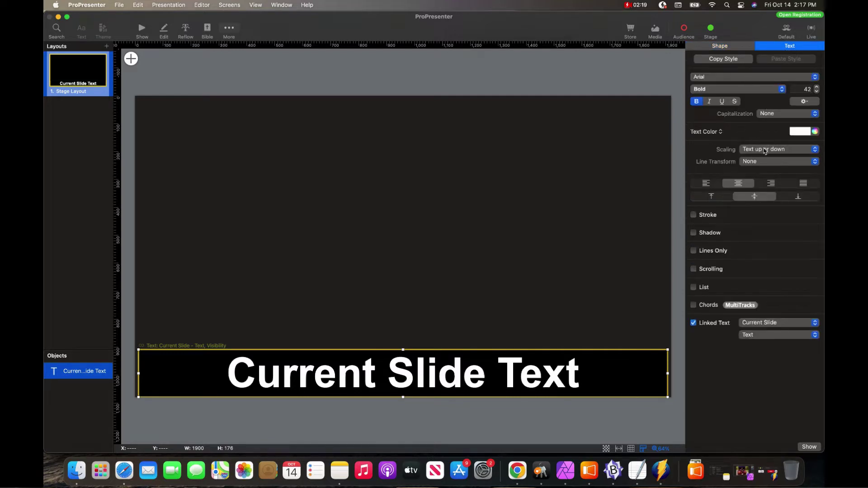
left_click(753, 155)
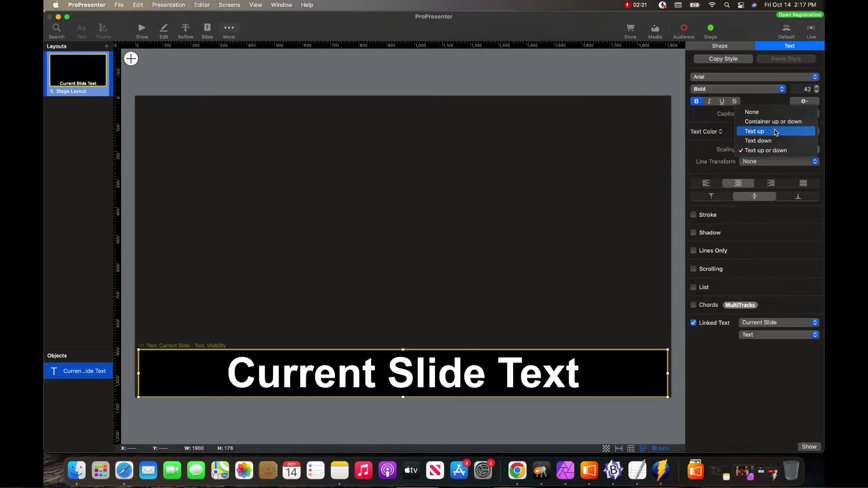
left_click(781, 151)
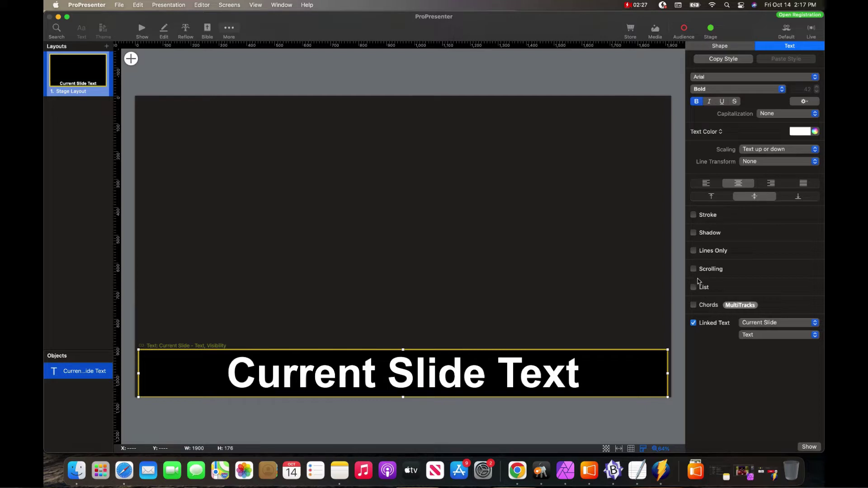
left_click(693, 216)
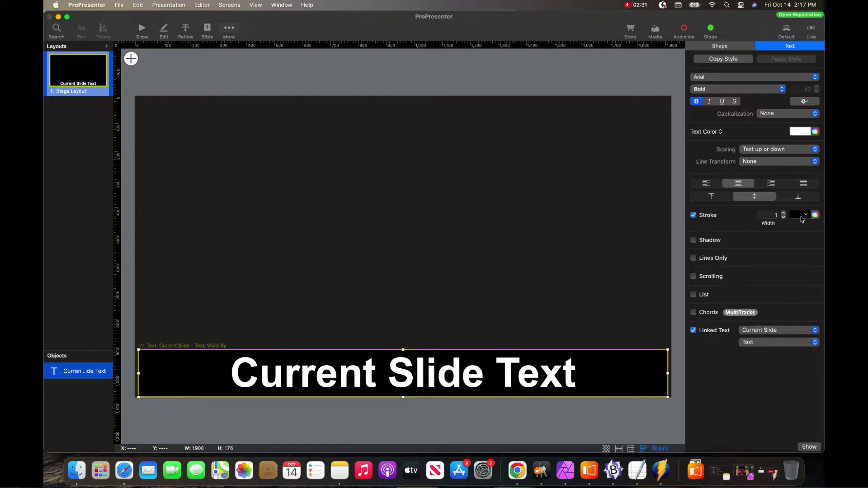
left_click(802, 217)
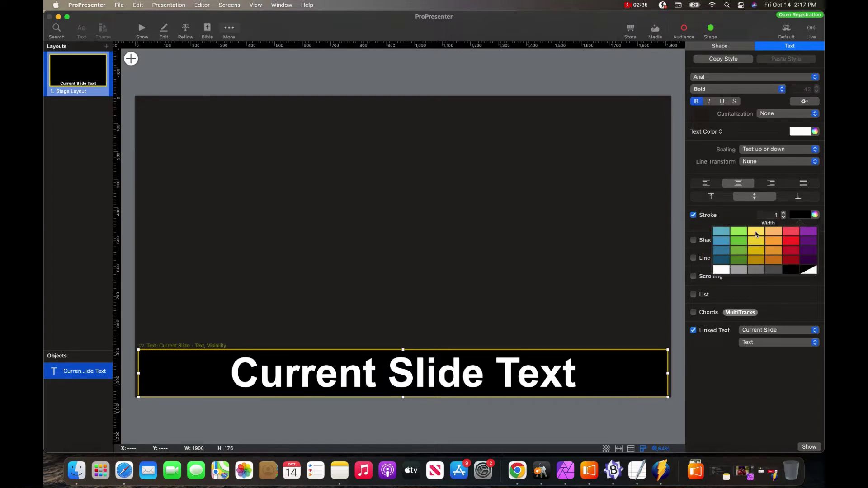
left_click(757, 234)
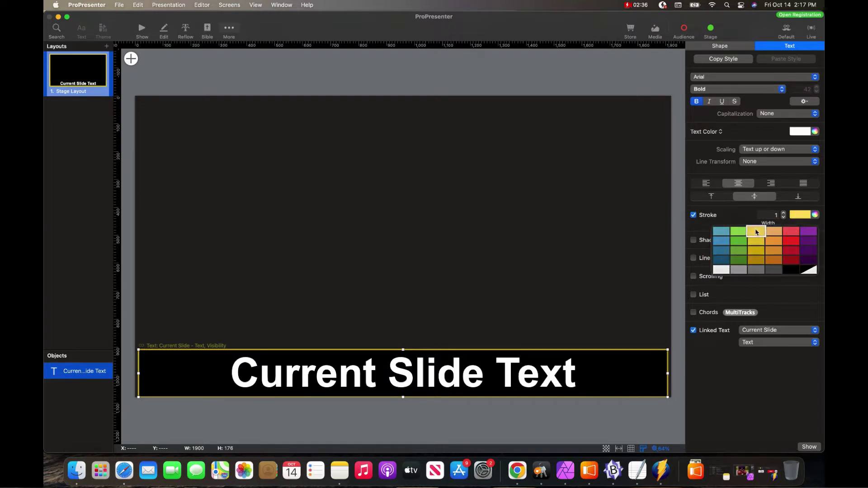
left_click(784, 214)
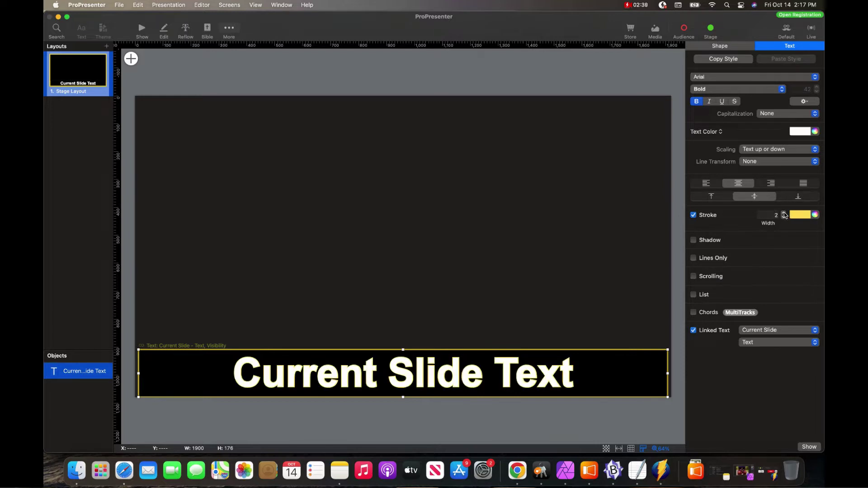
left_click(785, 214)
left_click(793, 216)
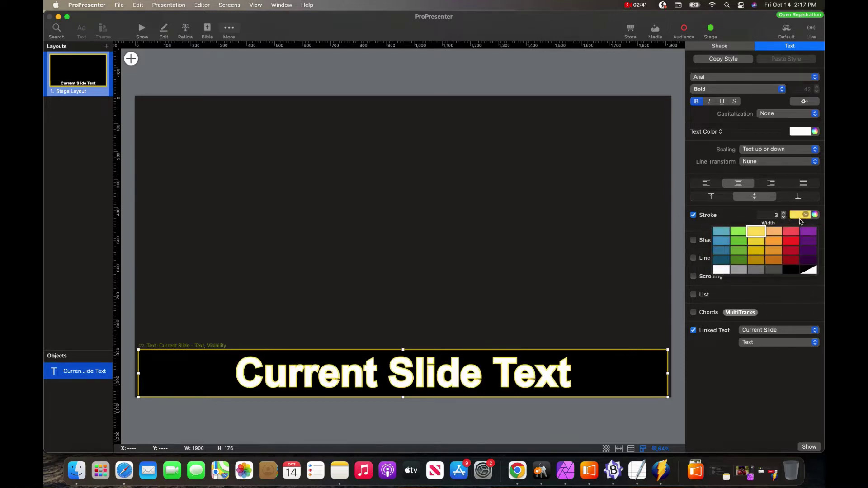
left_click(793, 253)
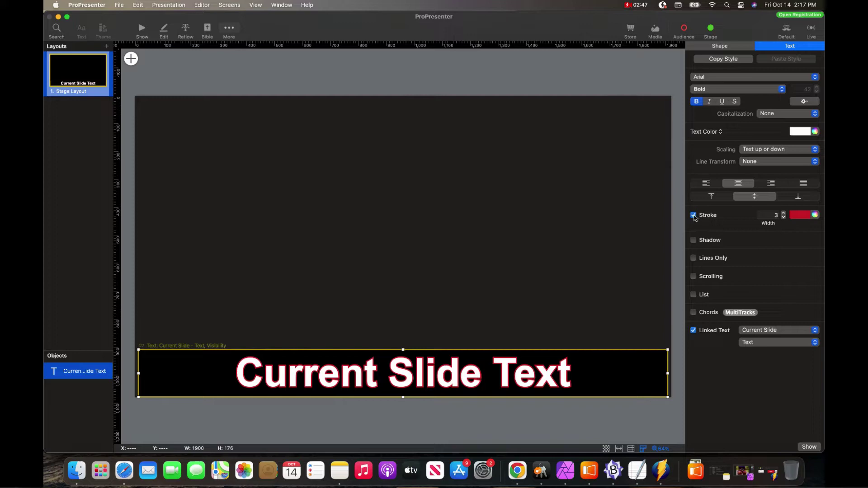
left_click(693, 215)
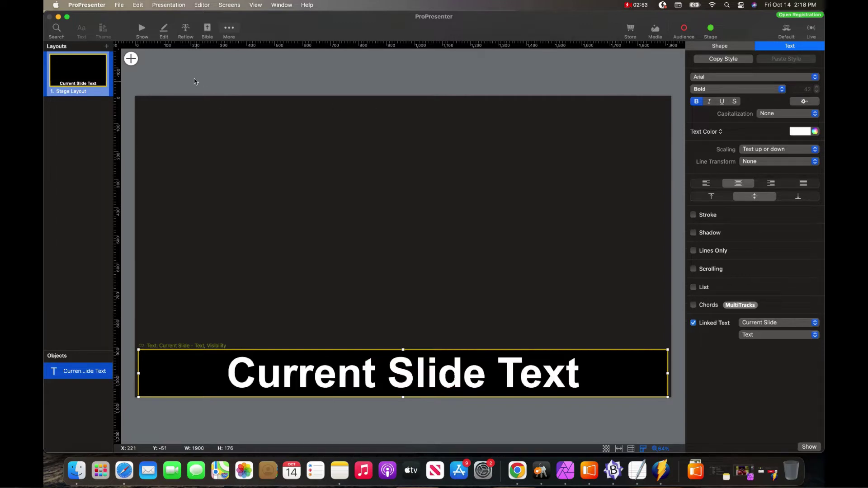
Send Good Grace slides live from Blank through slide 6, 'Take courage hold on be strong'.
left_click(142, 28)
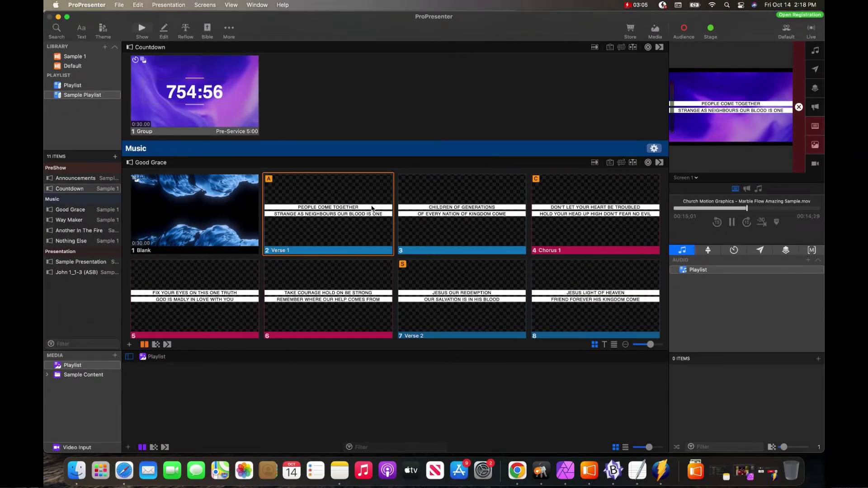
left_click(224, 218)
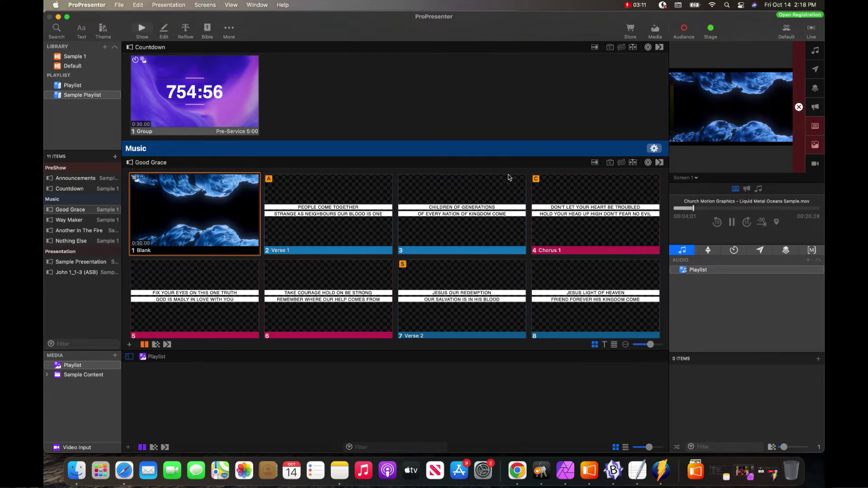
left_click(319, 218)
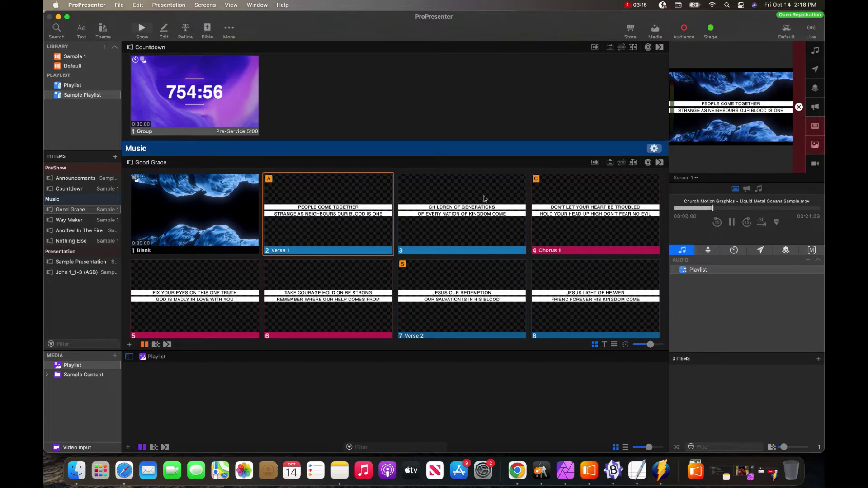
left_click(469, 210)
left_click(571, 213)
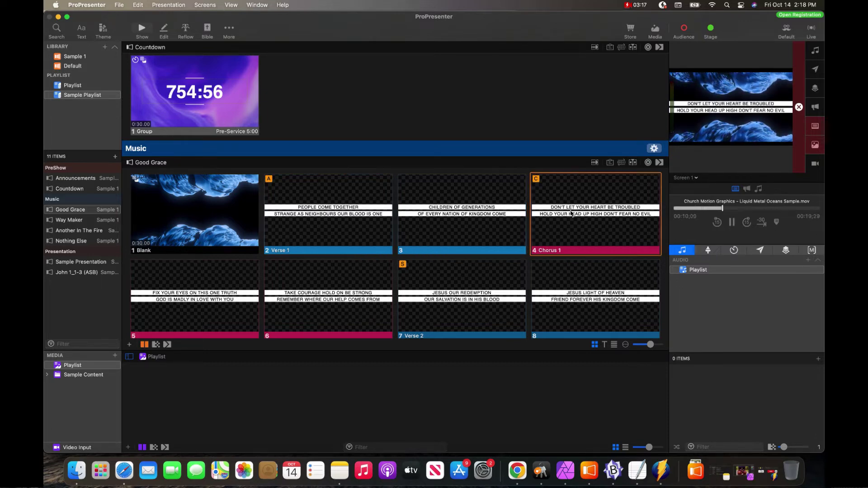
left_click(216, 296)
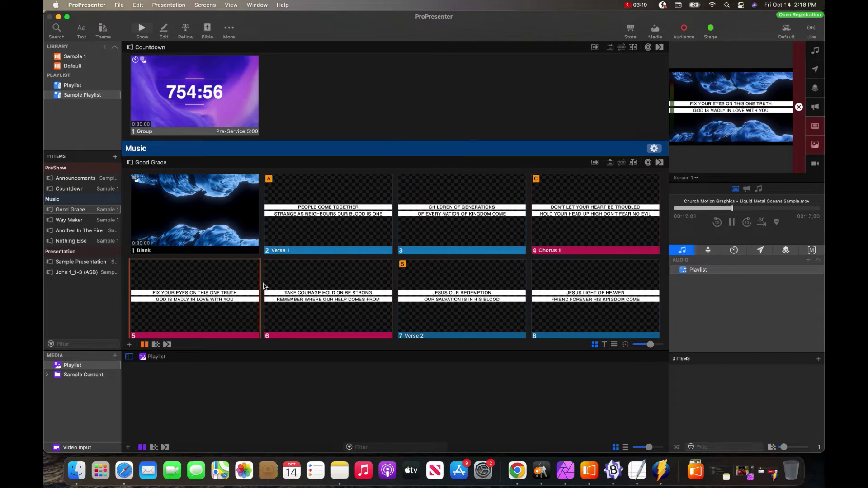
left_click(286, 287)
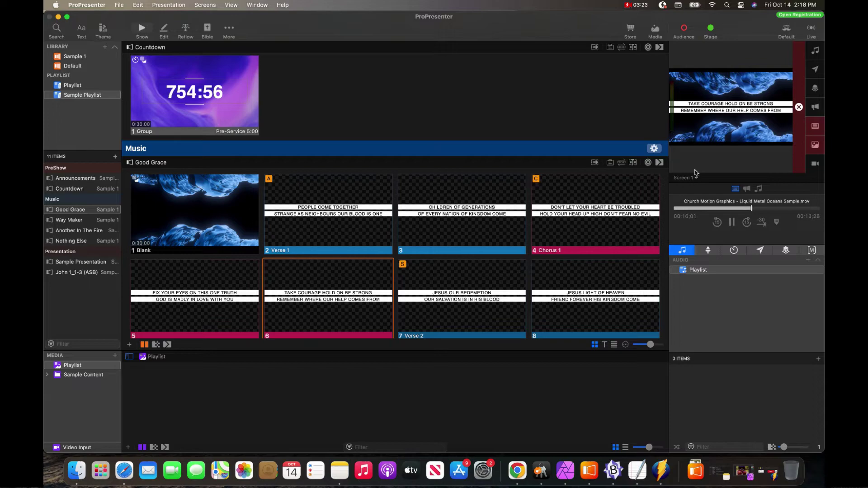
left_click(696, 177)
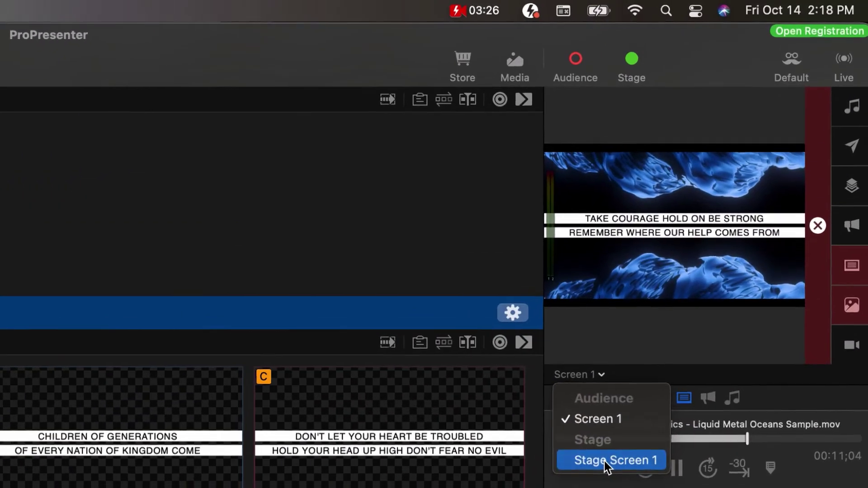
Preview Stage Screen 1 and send slides 'Children of generations' through 'Jesus light of heaven' live.
left_click(703, 219)
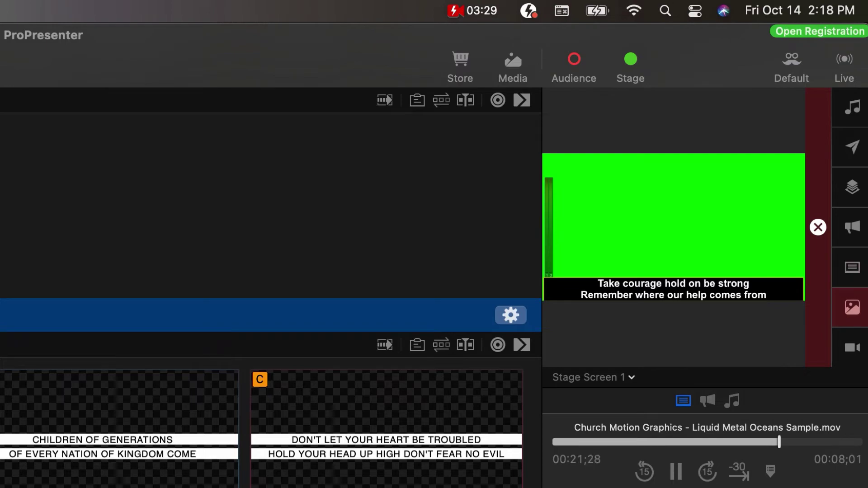
left_click(68, 436)
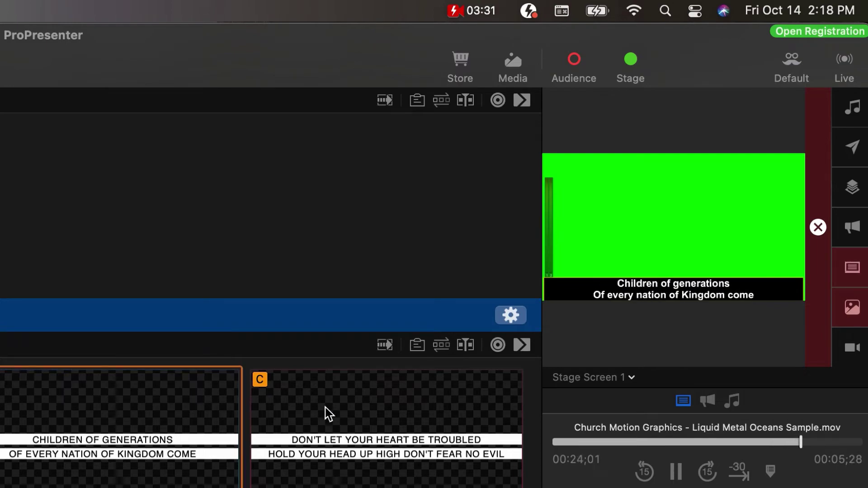
left_click(353, 430)
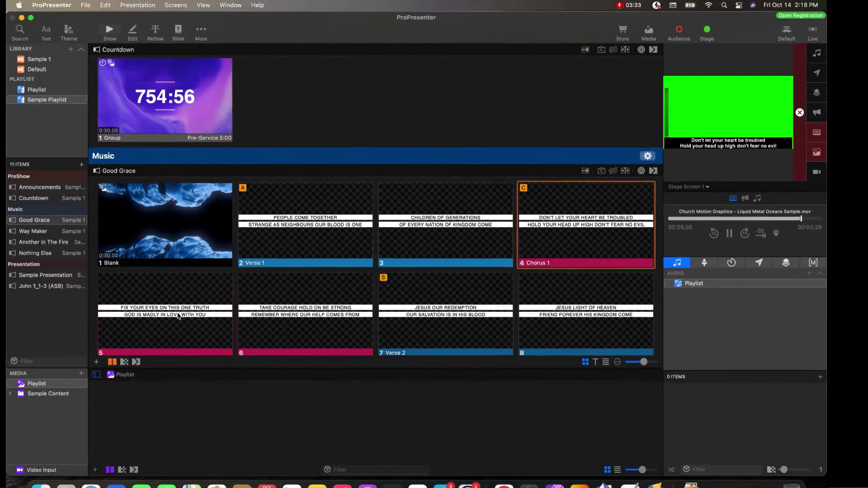
left_click(207, 301)
left_click(319, 293)
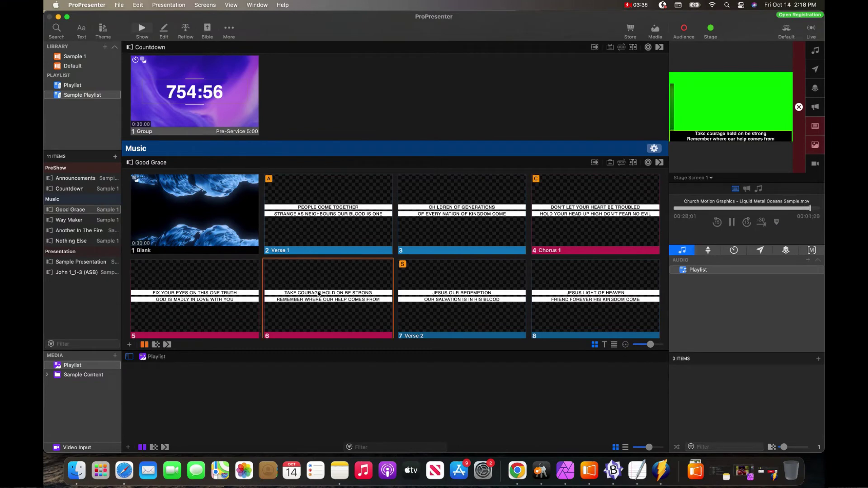
left_click(452, 292)
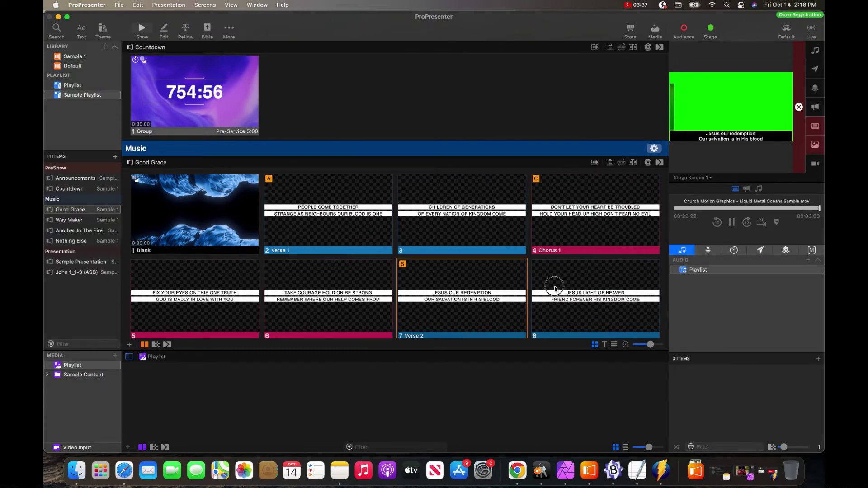
left_click(555, 288)
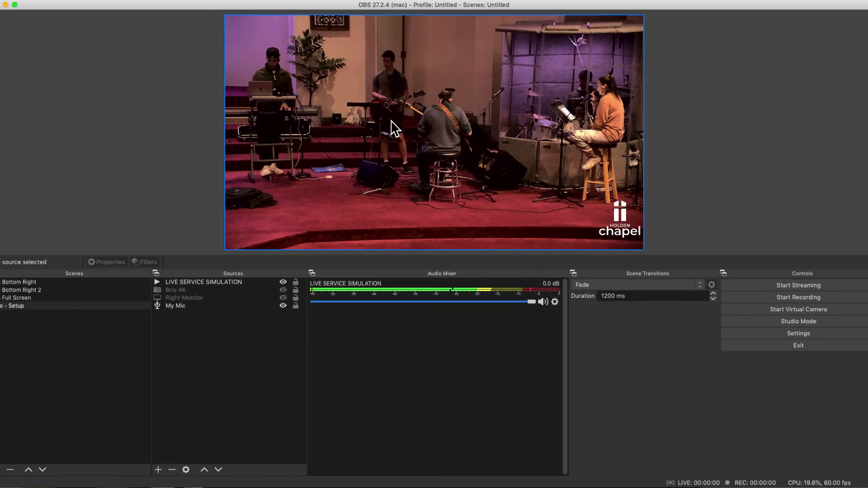
Add an NDI source named 'Lyrics from Macbook' to the scene.
left_click(157, 470)
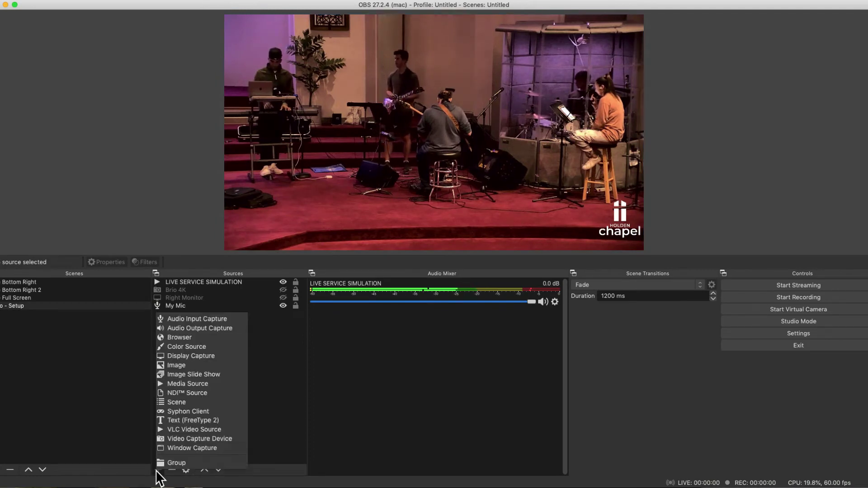
left_click(214, 393)
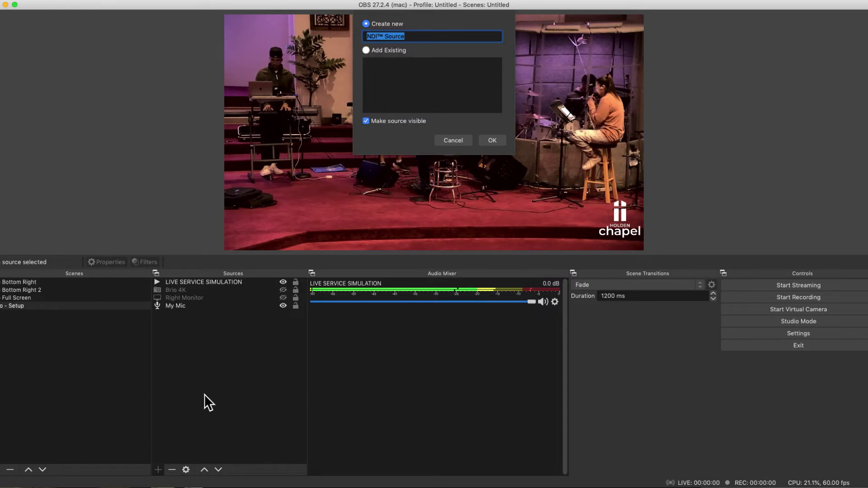
type("Lyric")
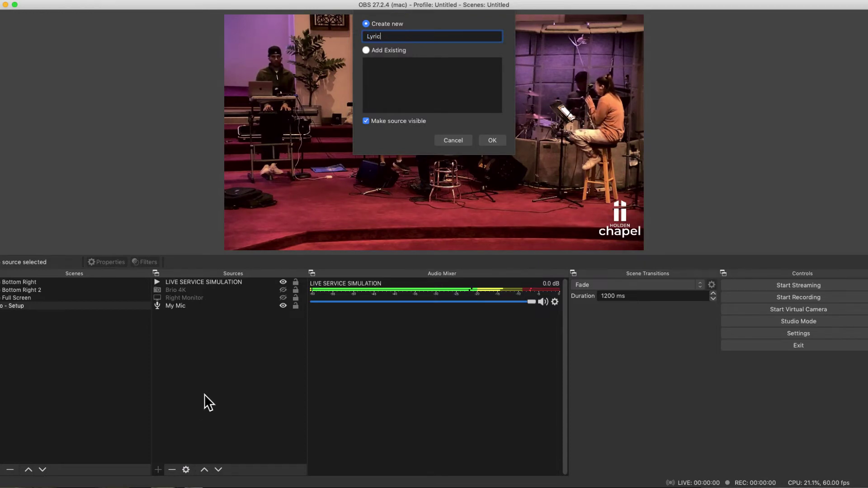
type("s from Macbook")
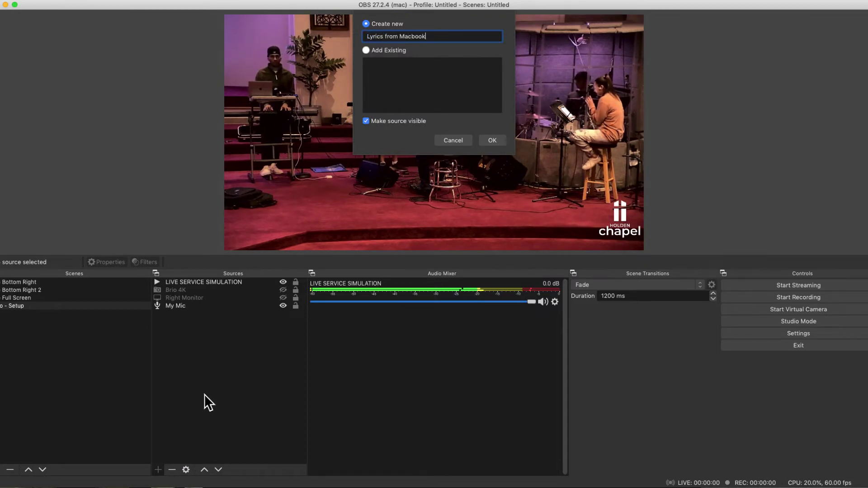
left_click(498, 141)
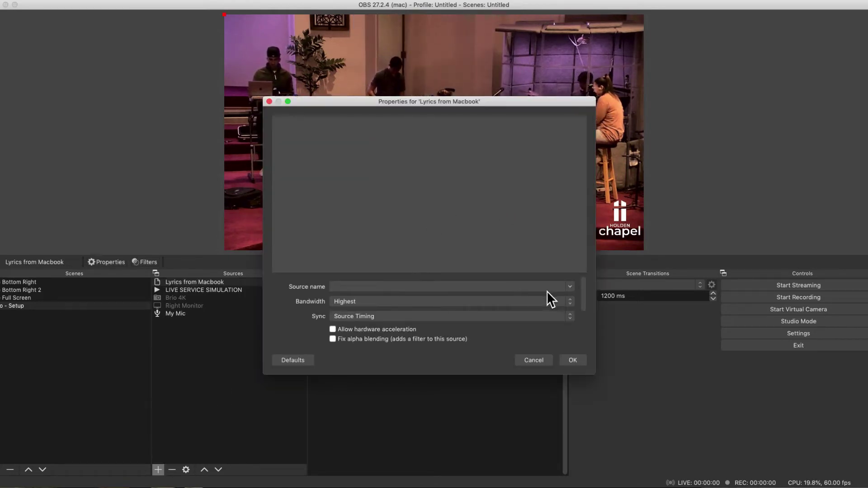
Set it to the MacBook's ProPresenter NDI feed, then enlarge it and move it toward the bottom.
left_click(570, 287)
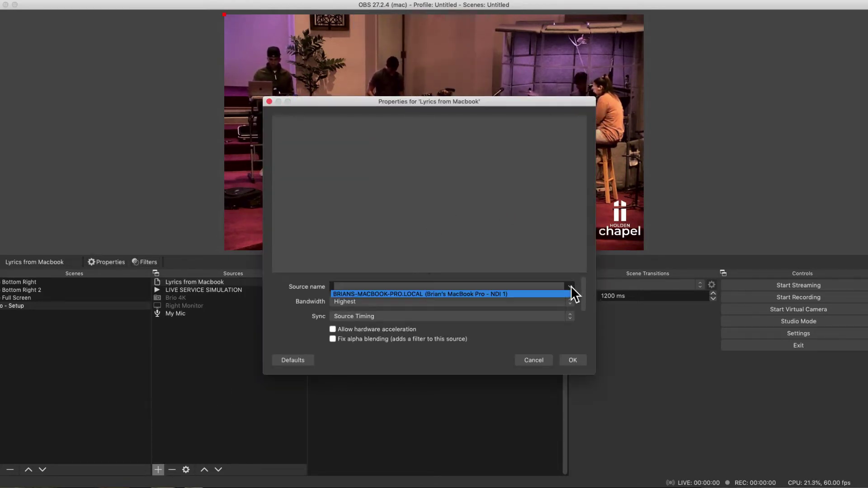
left_click(418, 294)
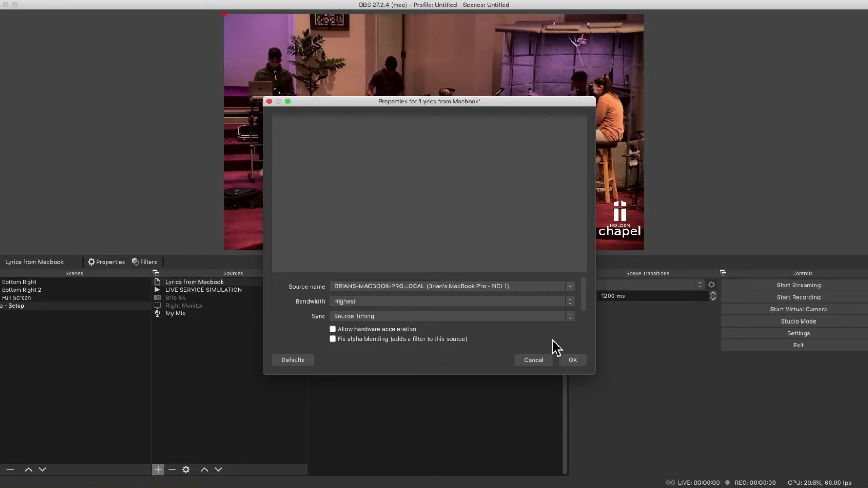
left_click(572, 360)
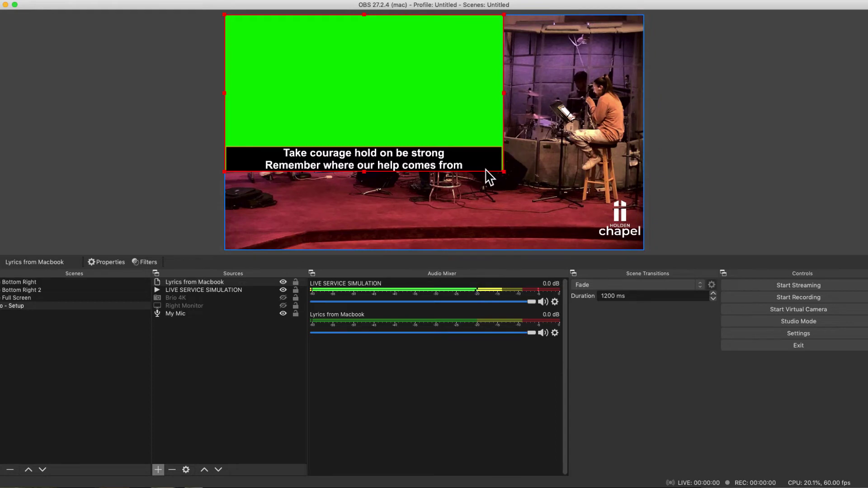
left_click_drag(502, 171, 543, 219)
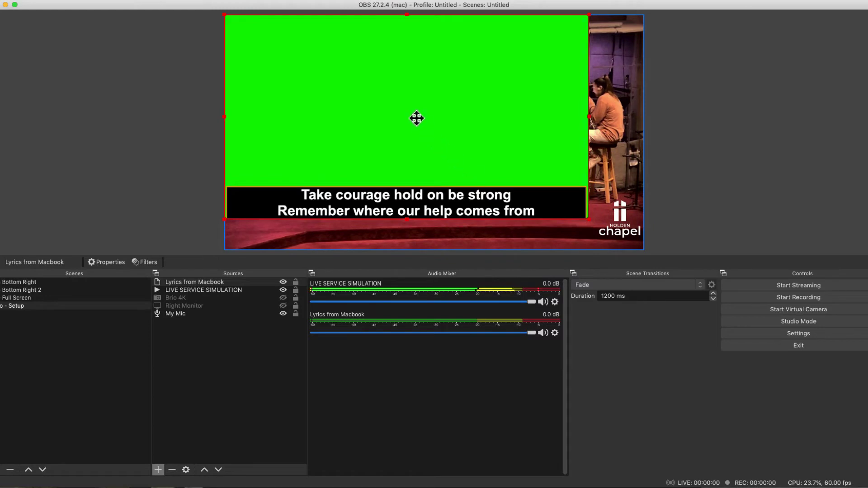
left_click_drag(417, 118, 422, 138)
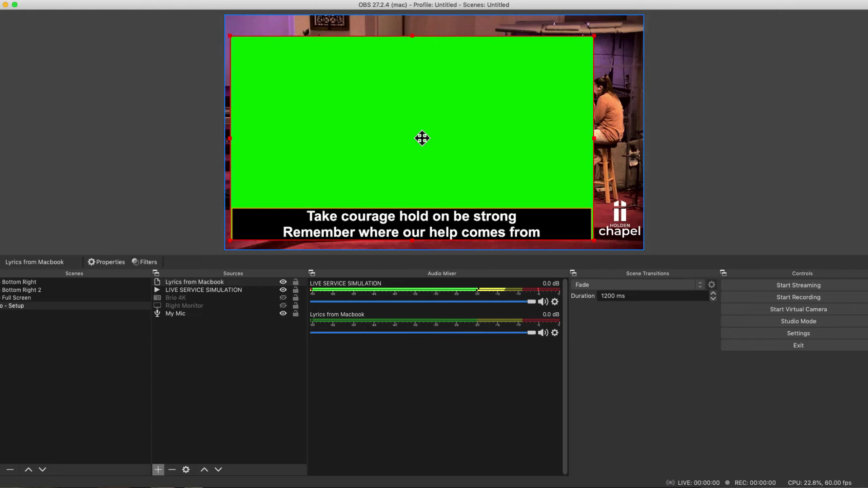
Add a Chroma Key effect filter to the Lyrics from Macbook source.
right_click(223, 283)
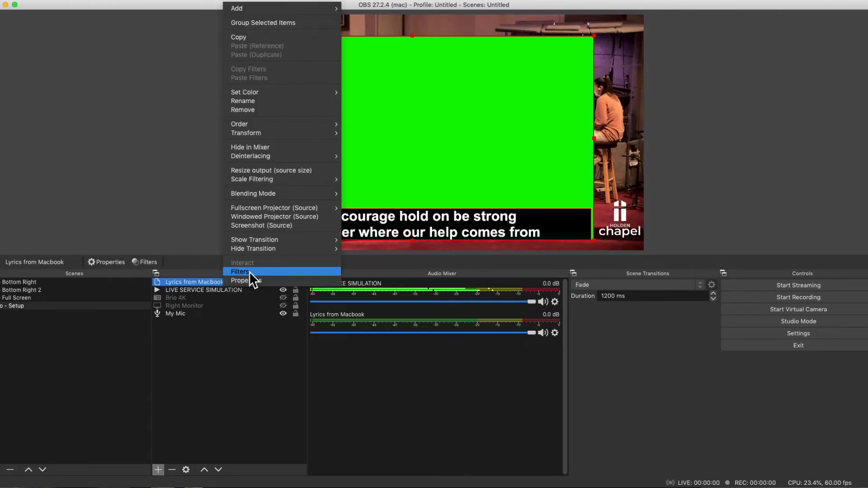
left_click(265, 272)
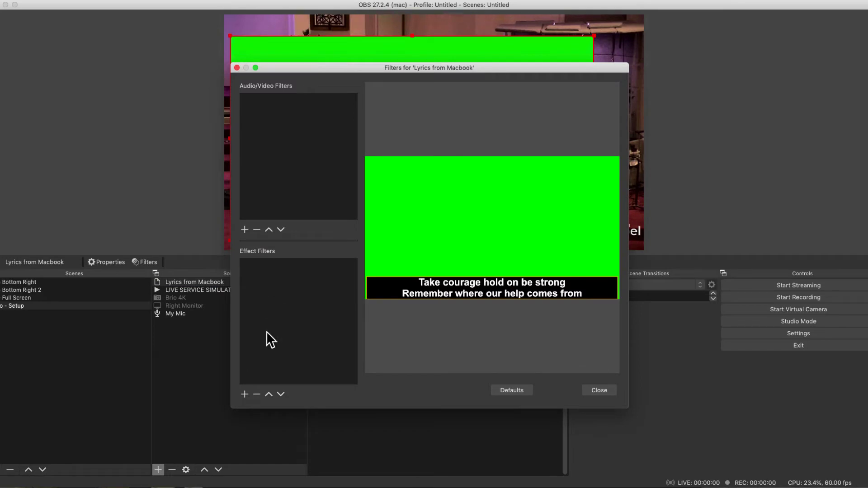
left_click(245, 394)
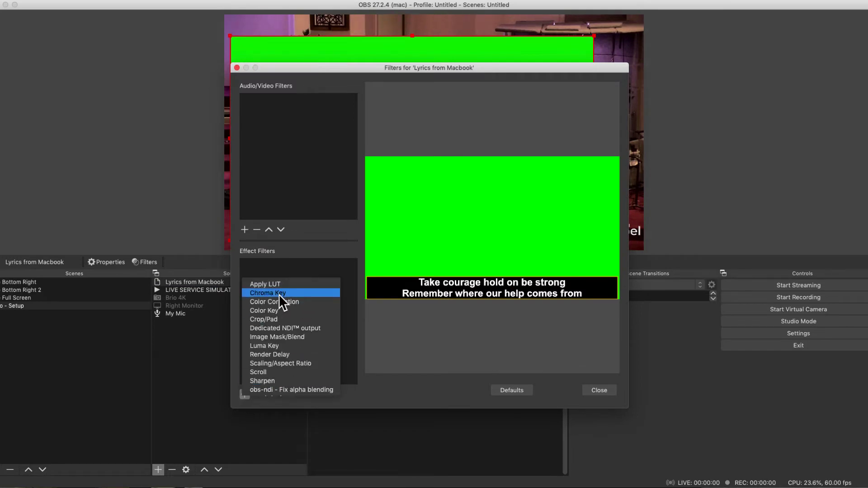
left_click(297, 292)
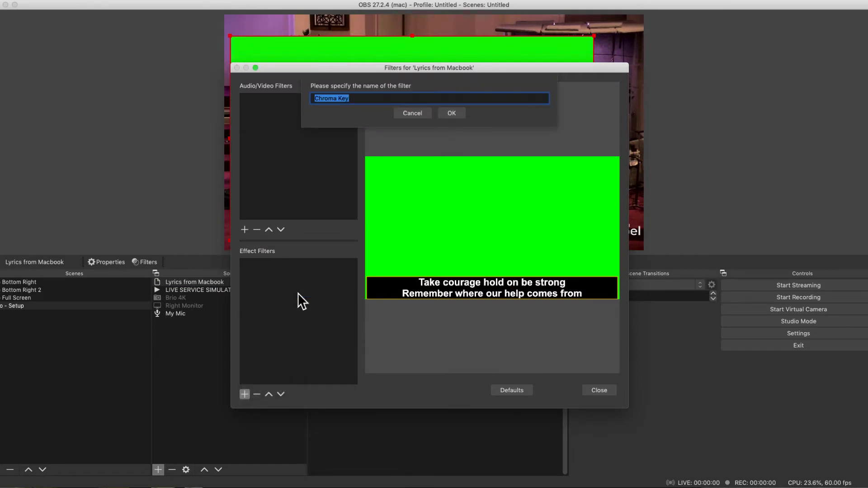
left_click(453, 112)
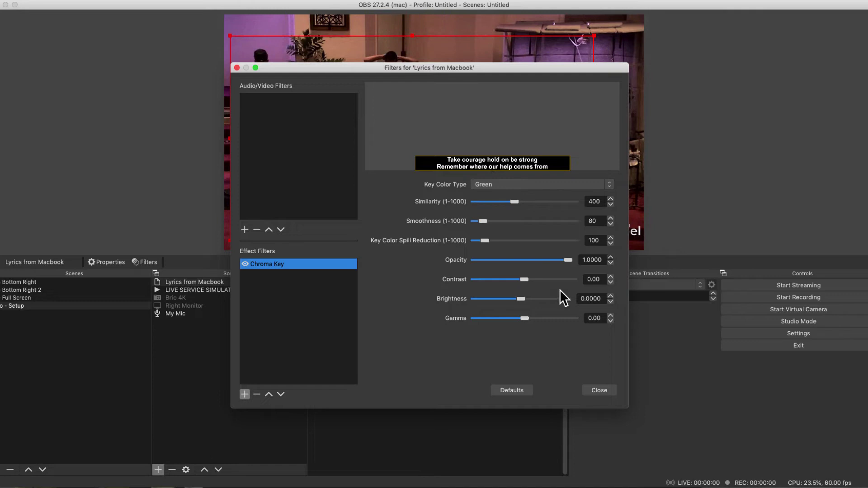
left_click(599, 391)
left_click(193, 217)
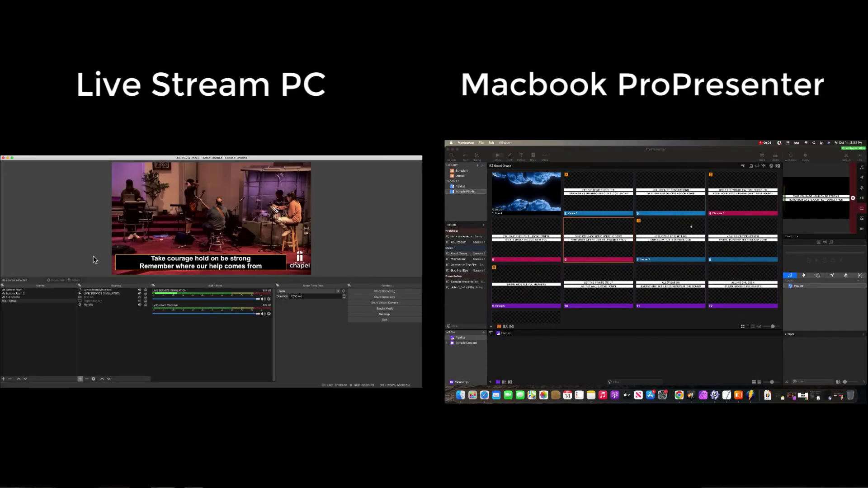
Send Verse 2, Verse 1, Chorus 1, then slides 8 and 12 live as lower-third lyrics.
left_click(683, 240)
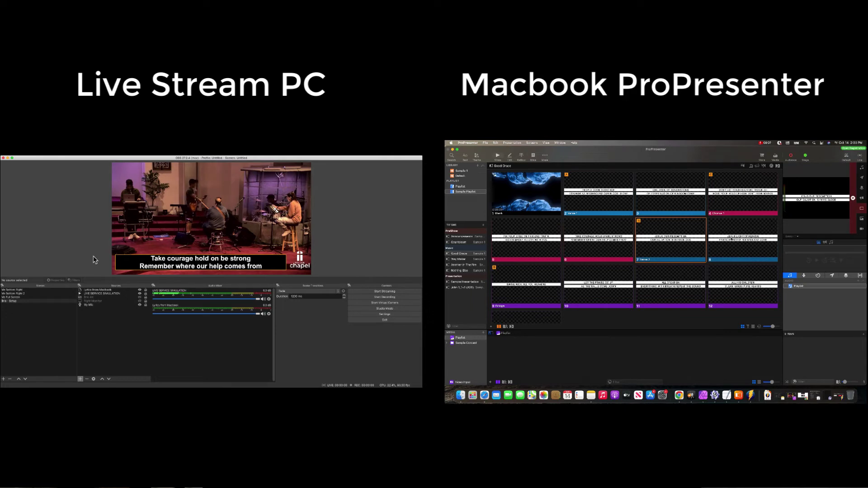
left_click(606, 196)
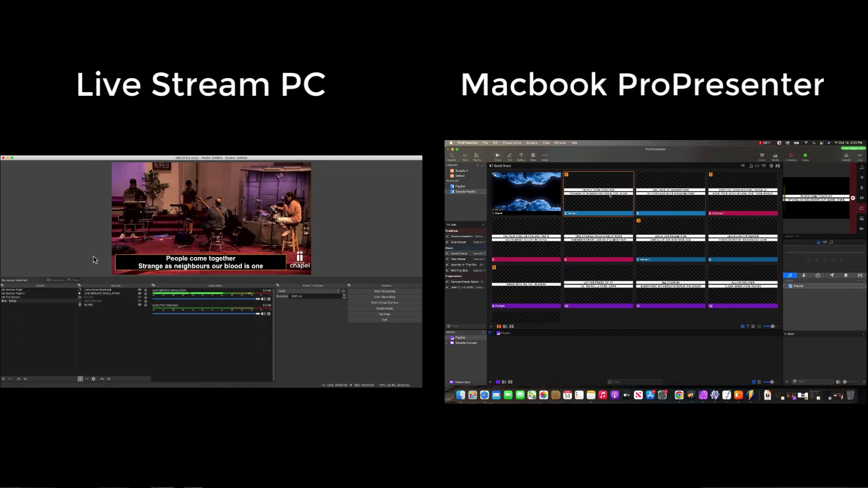
key("Right")
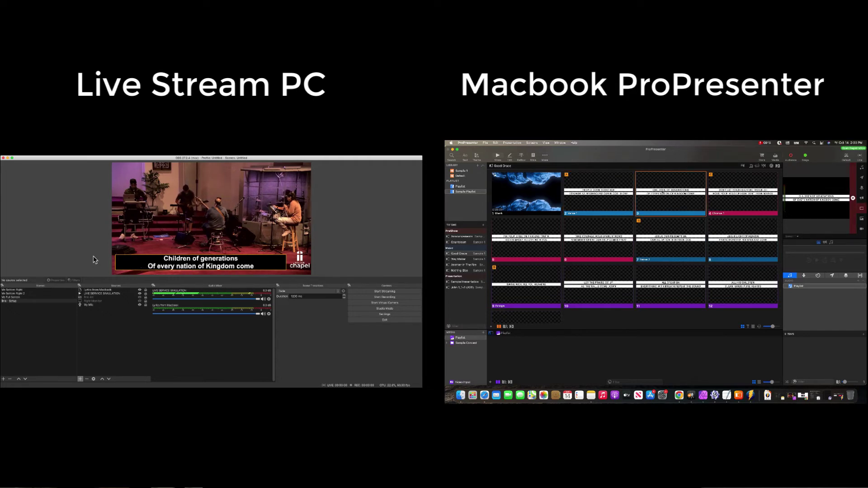
left_click(745, 195)
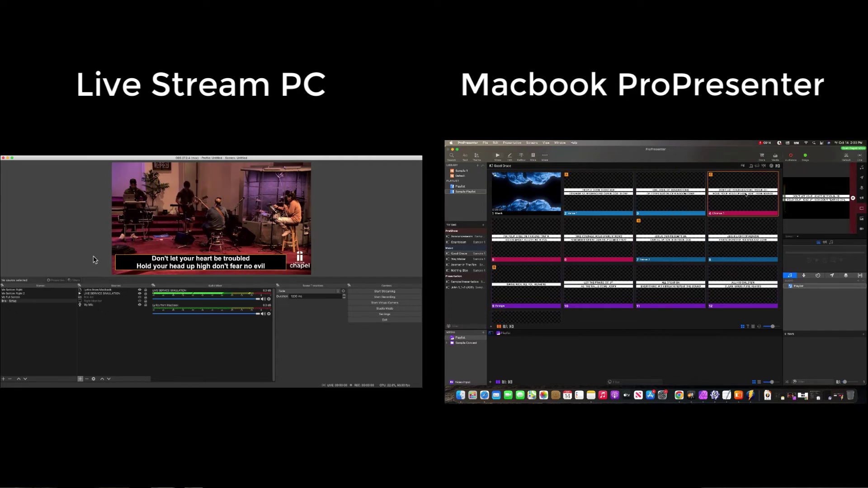
left_click(730, 241)
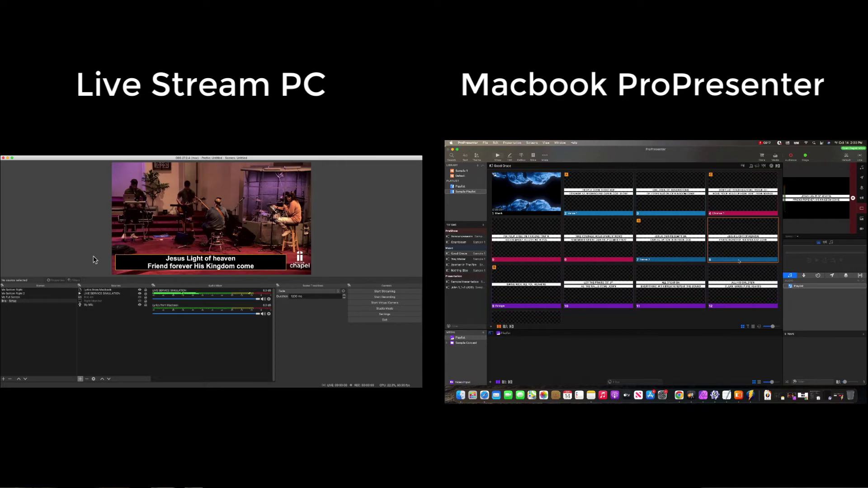
left_click(741, 288)
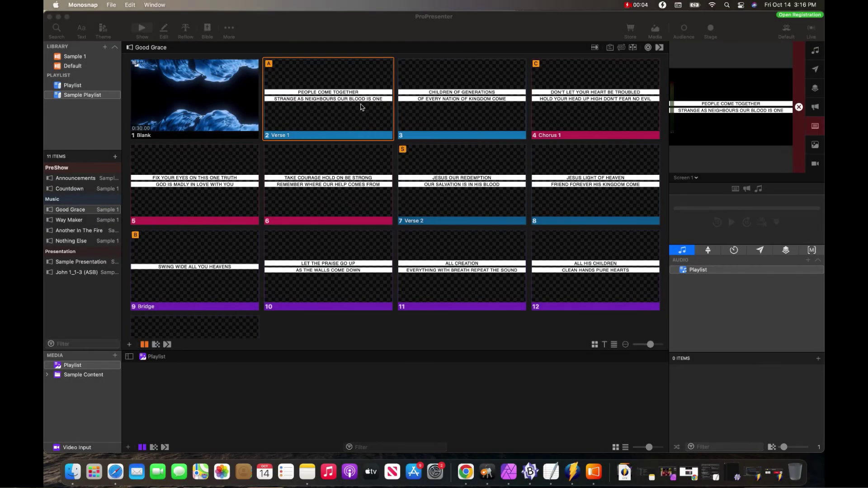
Open Good Grace Verse 1 in the slide editor, review slides 3 to 7, then return to the slide grid.
left_click(335, 110)
right_click(335, 110)
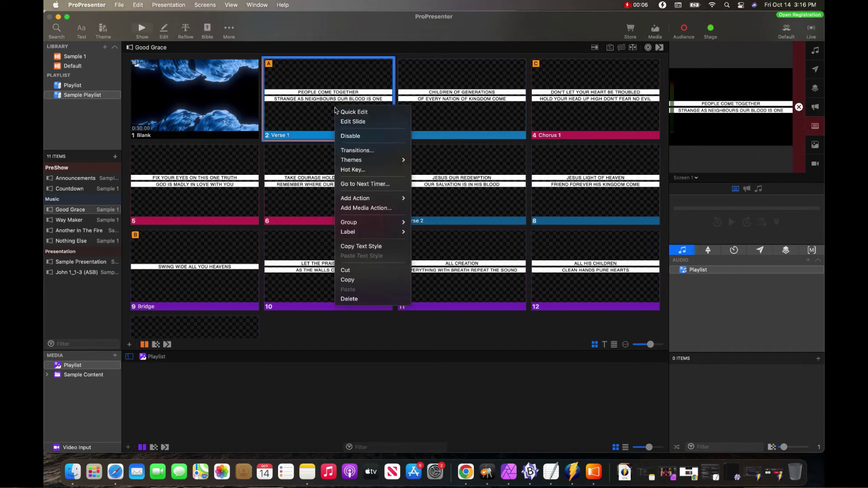
left_click(355, 124)
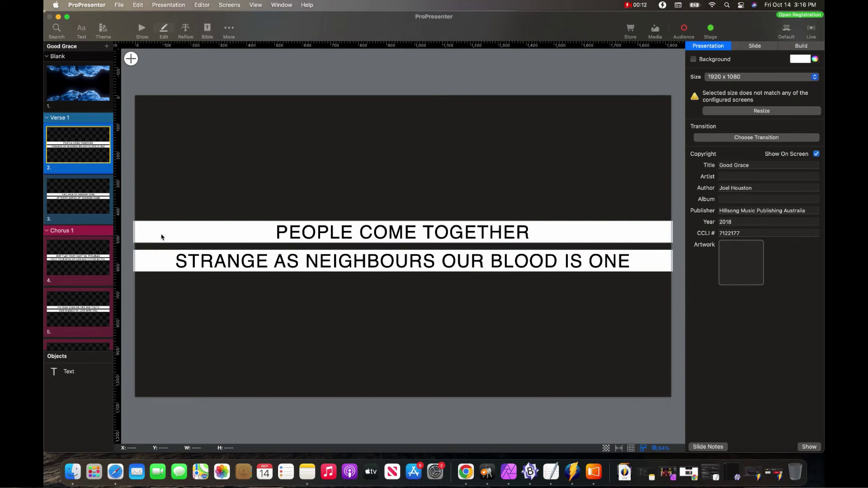
left_click(84, 207)
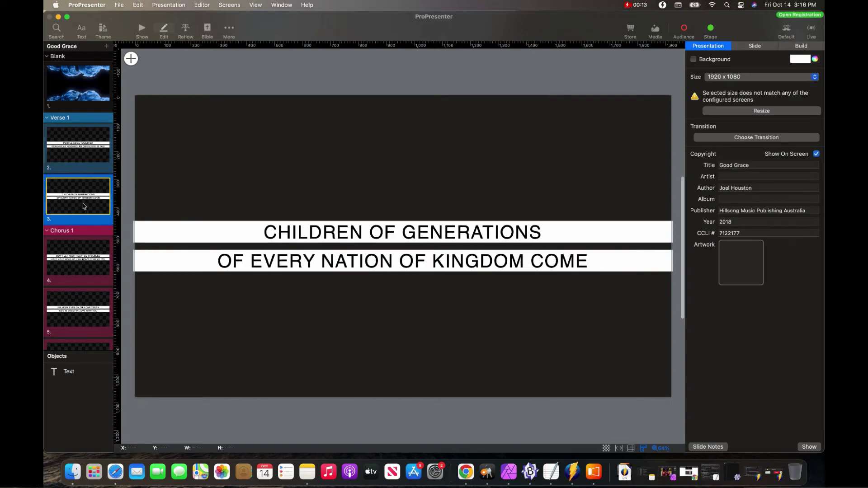
left_click(83, 245)
scroll(83, 253, "down", 3)
left_click(85, 304)
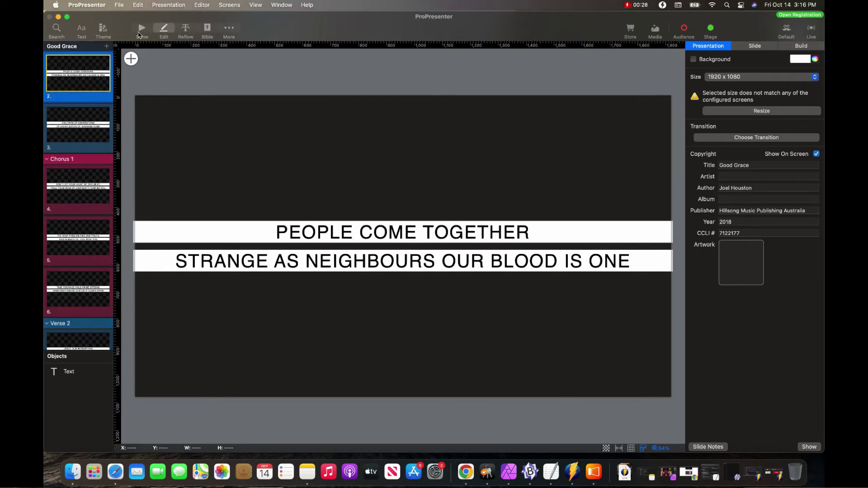
left_click(141, 31)
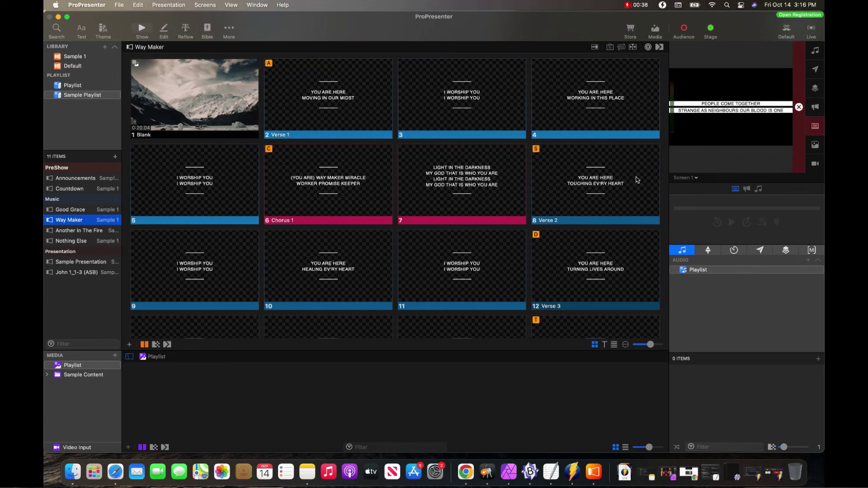
Preview Stage Screen 1, then send Way Maker Chorus 1, Verse 1, slides 3, 4 and 7 live.
left_click(696, 181)
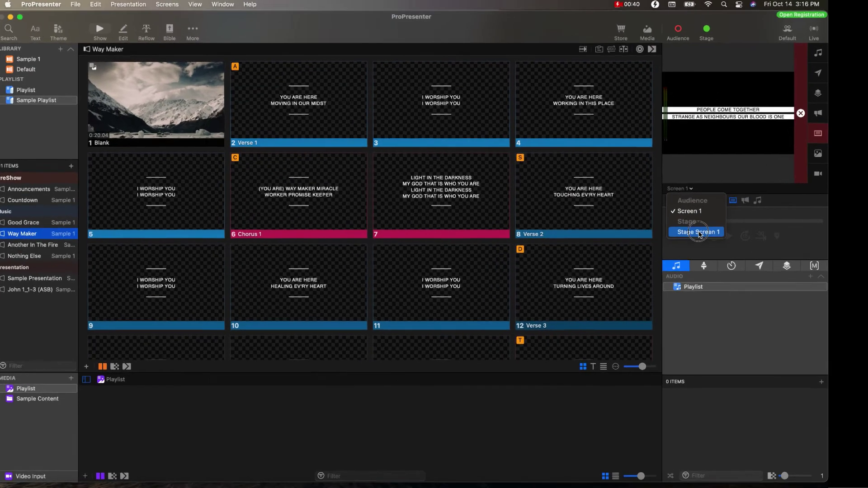
left_click(692, 218)
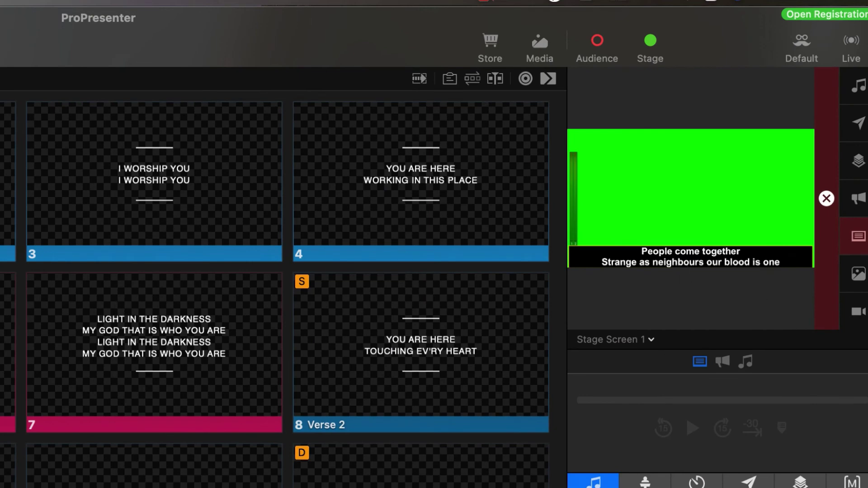
left_click(8, 353)
left_click(8, 181)
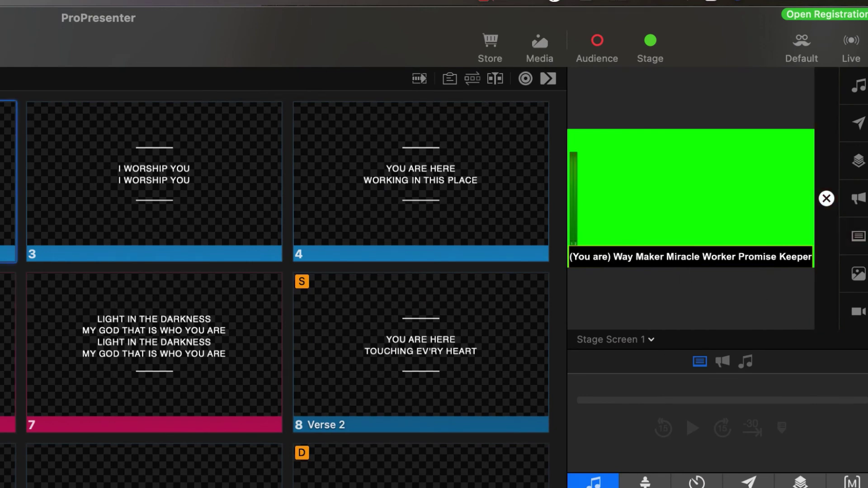
left_click(136, 182)
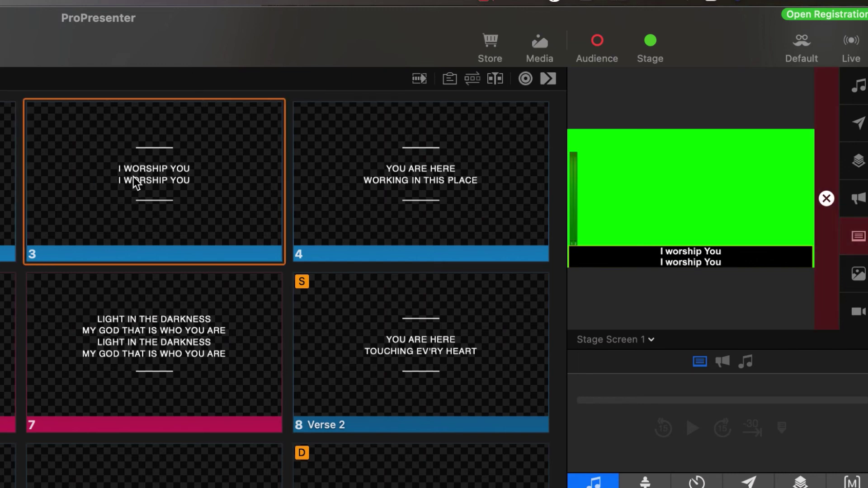
left_click(398, 181)
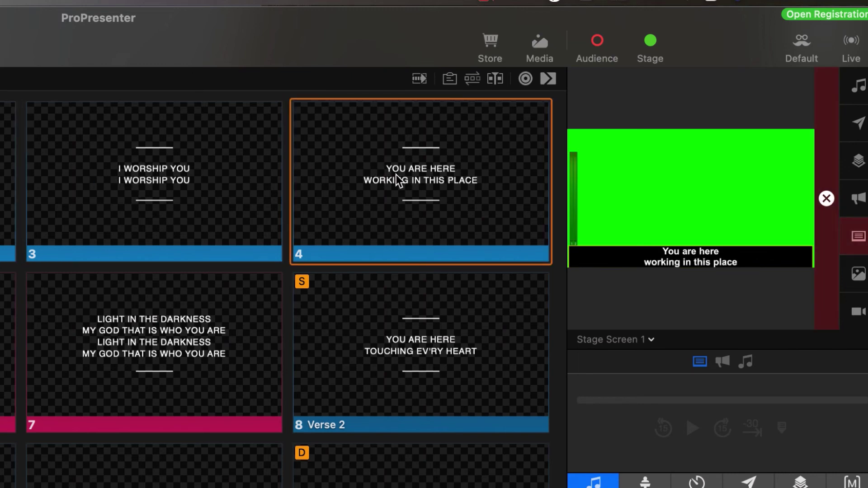
left_click(155, 355)
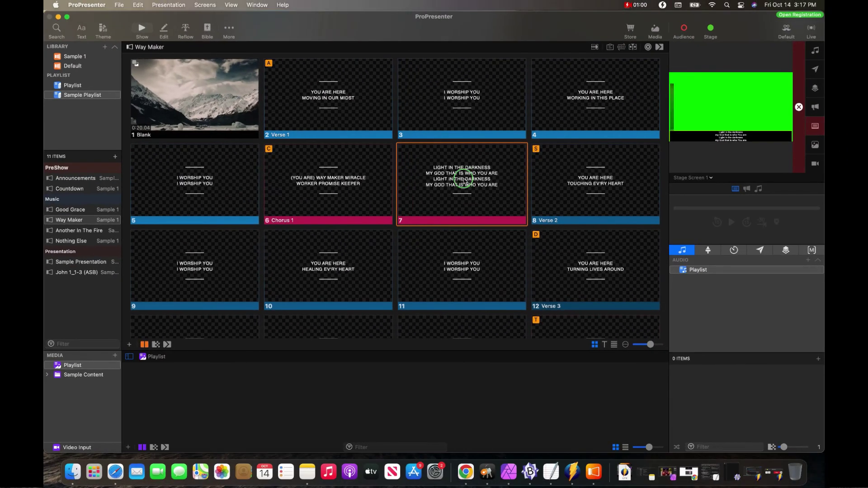
Delete the last two lyric lines from Way Maker slide 7 in the slide editor.
right_click(464, 181)
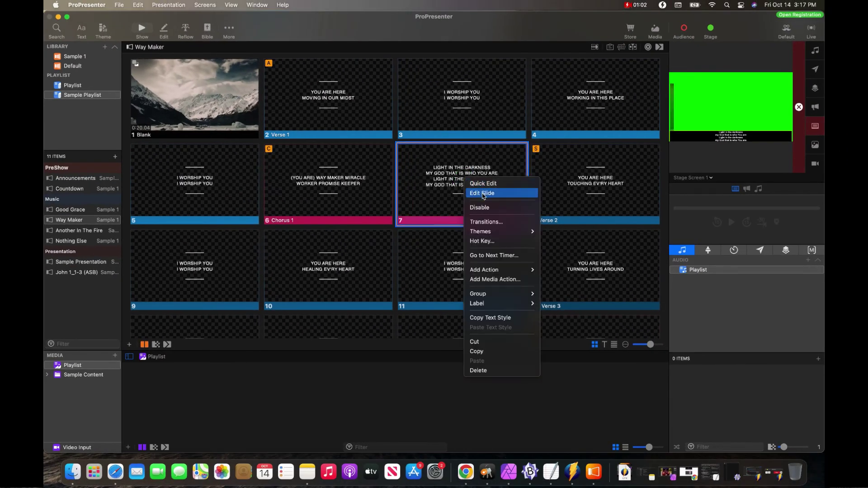
left_click(483, 194)
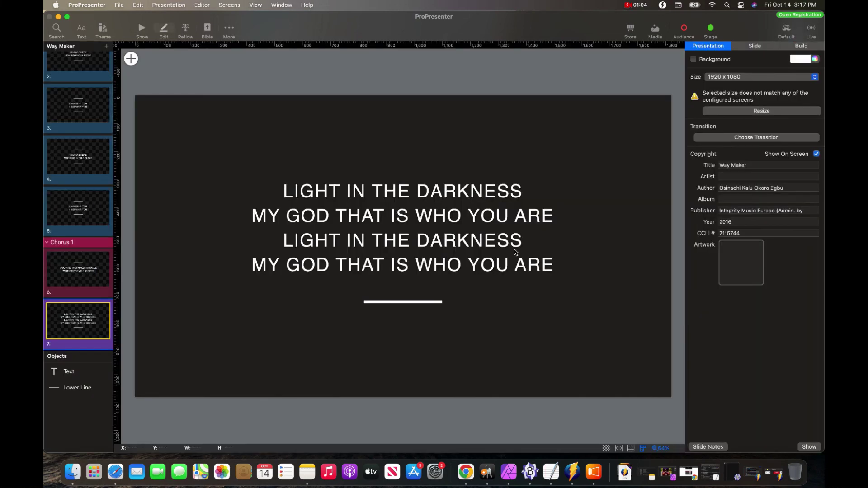
left_click(552, 268)
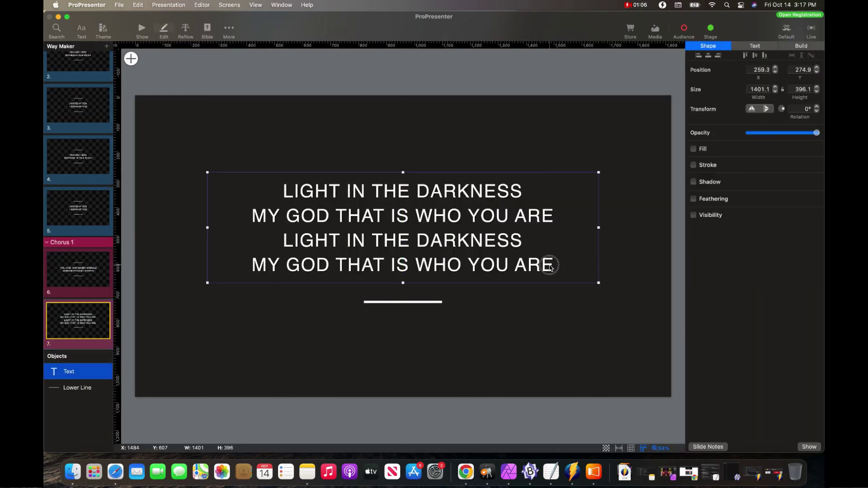
left_click(535, 264)
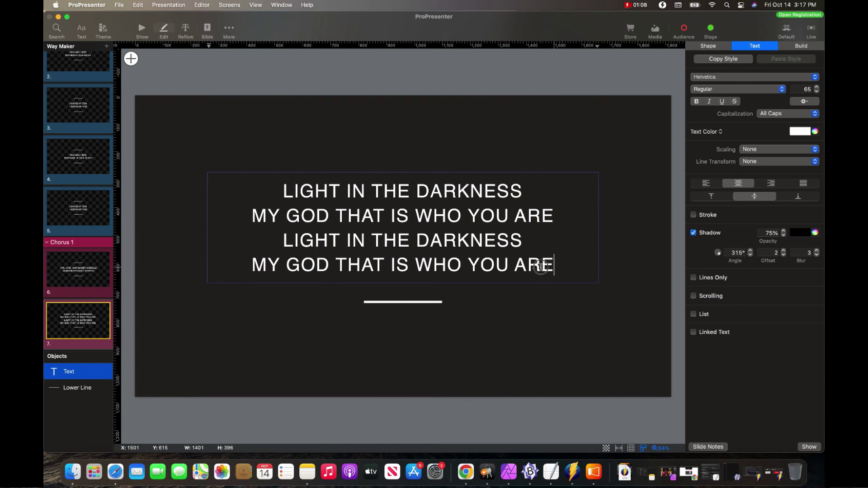
left_click_drag(555, 267, 259, 240)
key("BackSpace")
key("BackSpace")
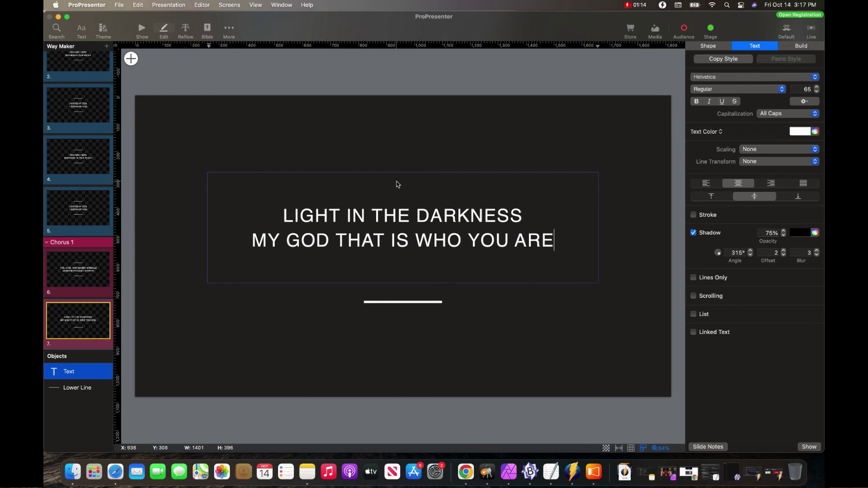
Return to the slide grid and send the trimmed slide 7 live.
left_click(408, 172)
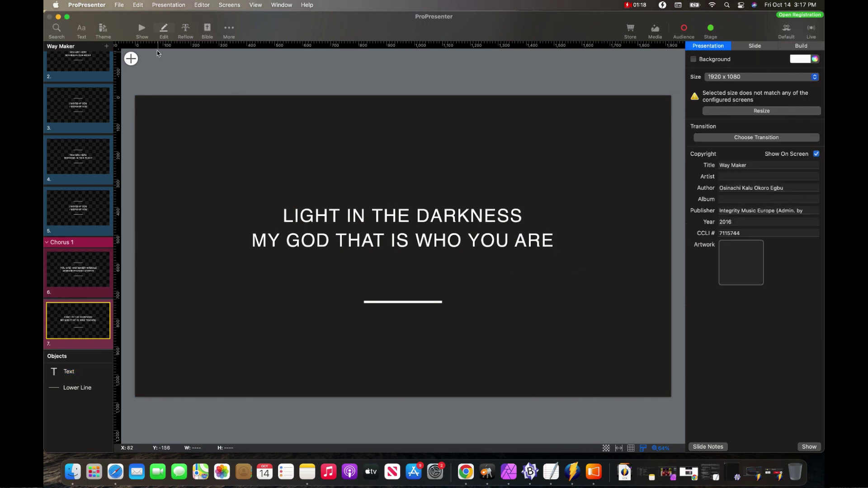
left_click(142, 30)
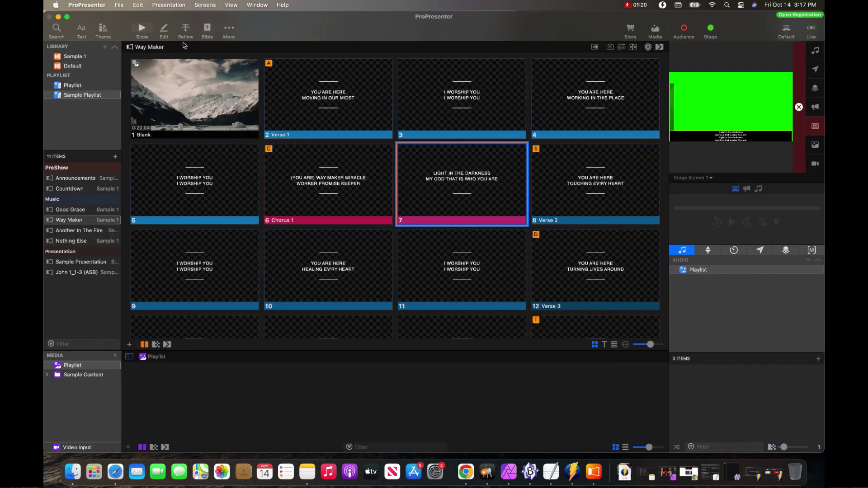
left_click(466, 176)
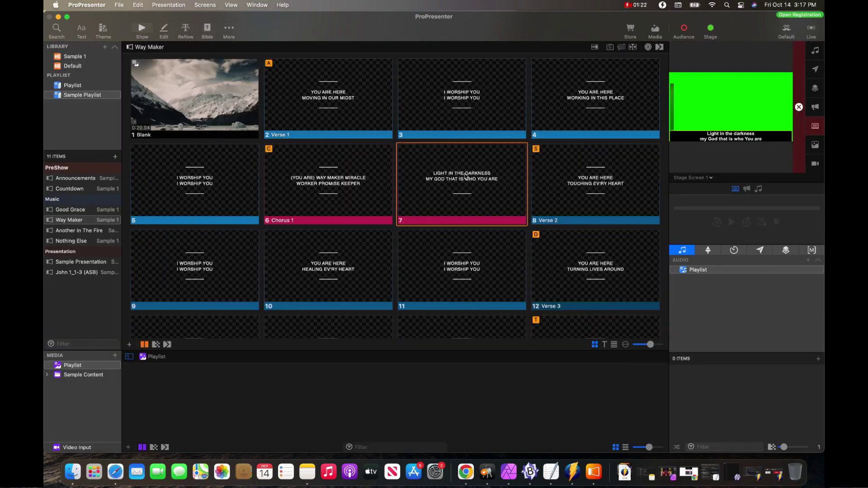